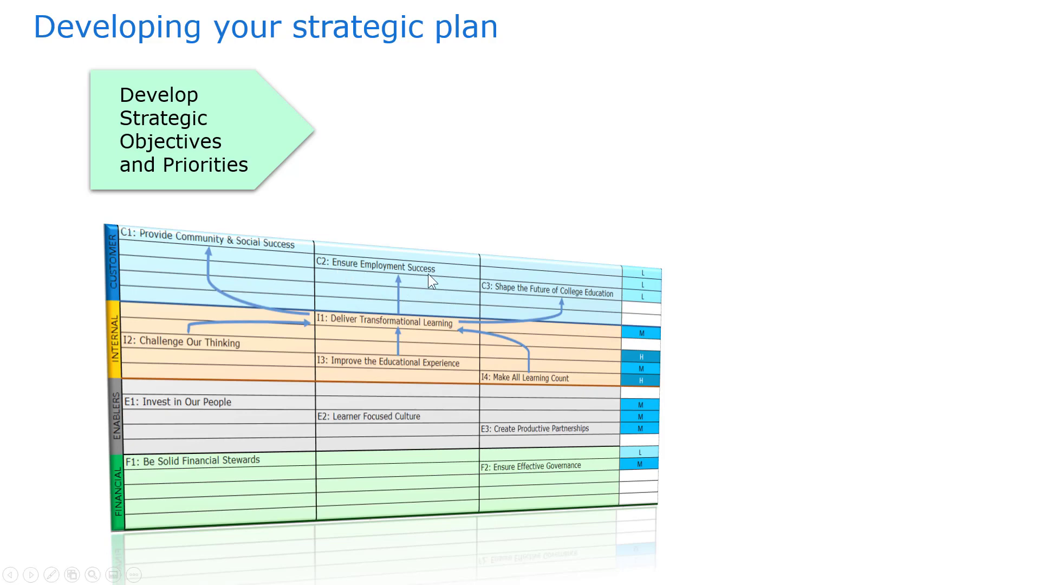
Step: Reveal the Translate Strategy into Action step on the strategic plan slide
click(345, 210)
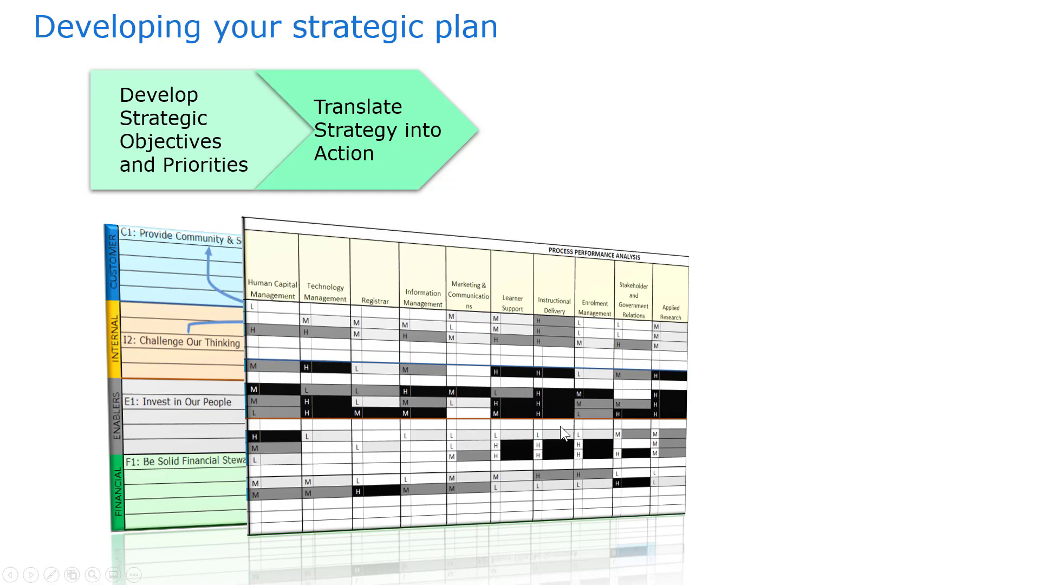
Step: Reveal the Identify Key Performance Indicators step and its KPI table
click(566, 138)
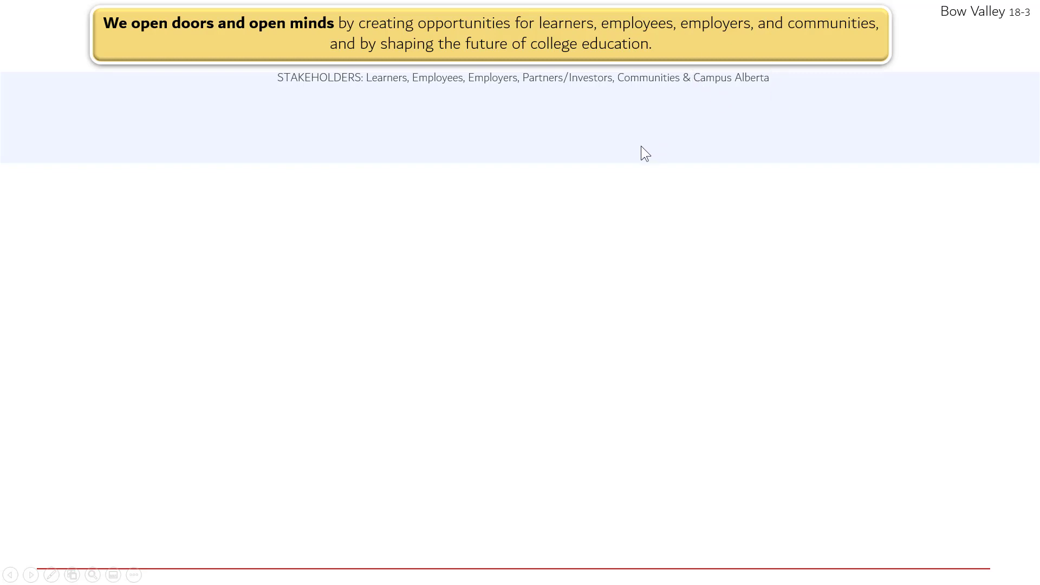
Step: Animate in the Internal Processes, Enablers and Financial bands below Stakeholders, one per click
click(620, 189)
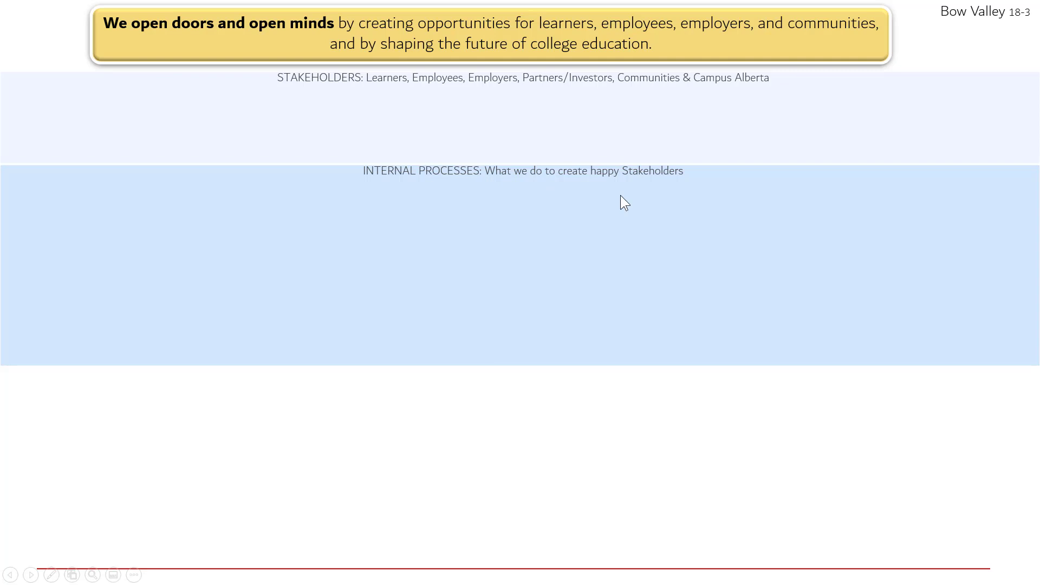
click(389, 395)
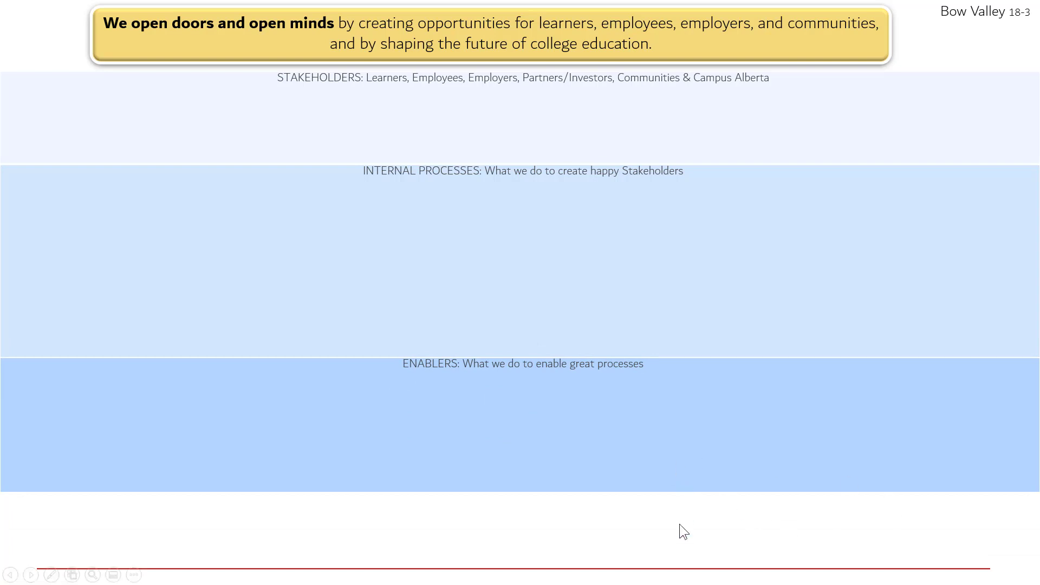
click(671, 545)
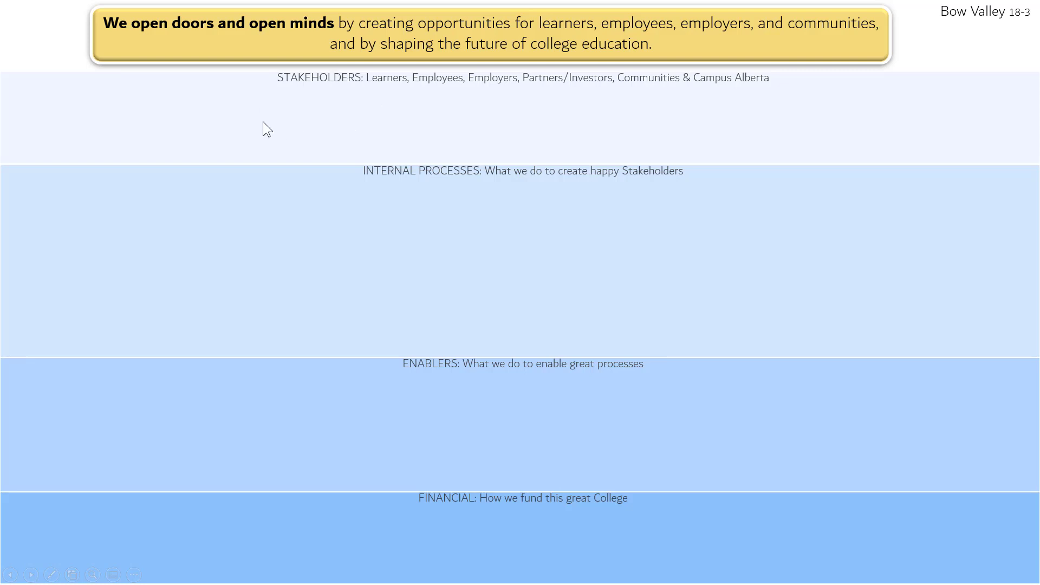
Step: Reveal the S1 Social Success, S2 Employment Success and S3 Transformational Learning boxes in turn
click(164, 132)
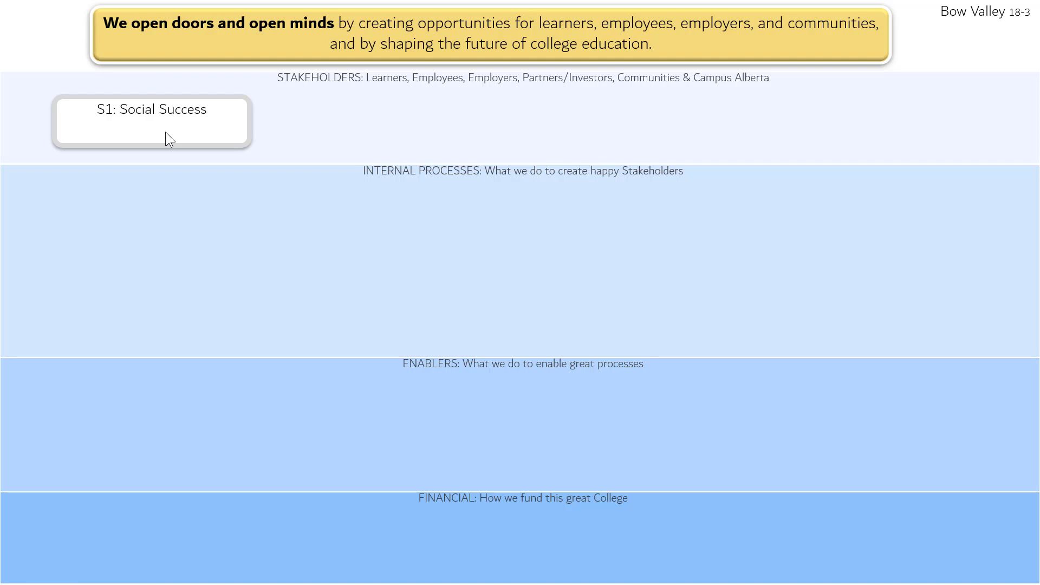
click(503, 134)
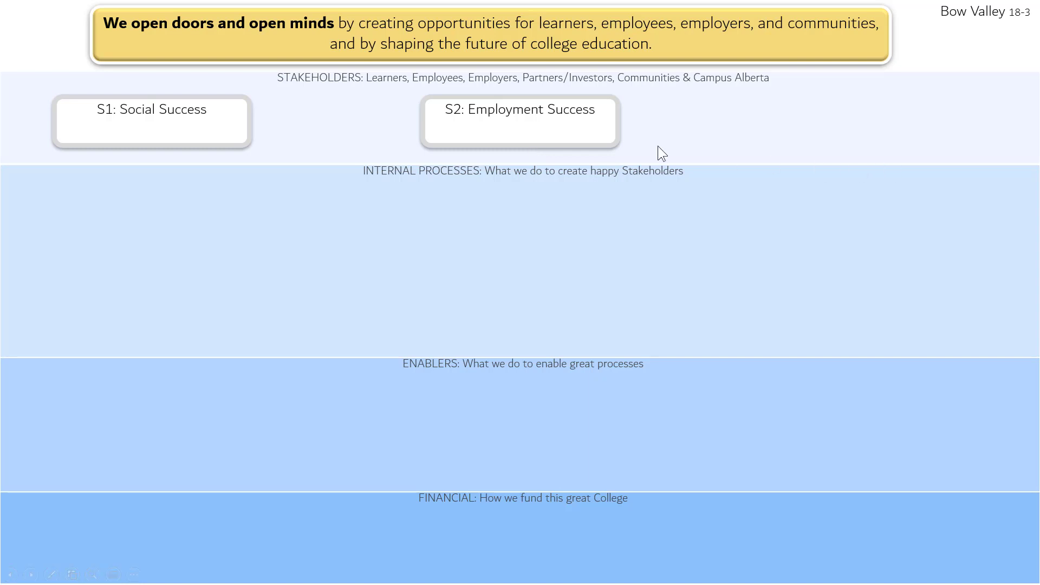
click(886, 156)
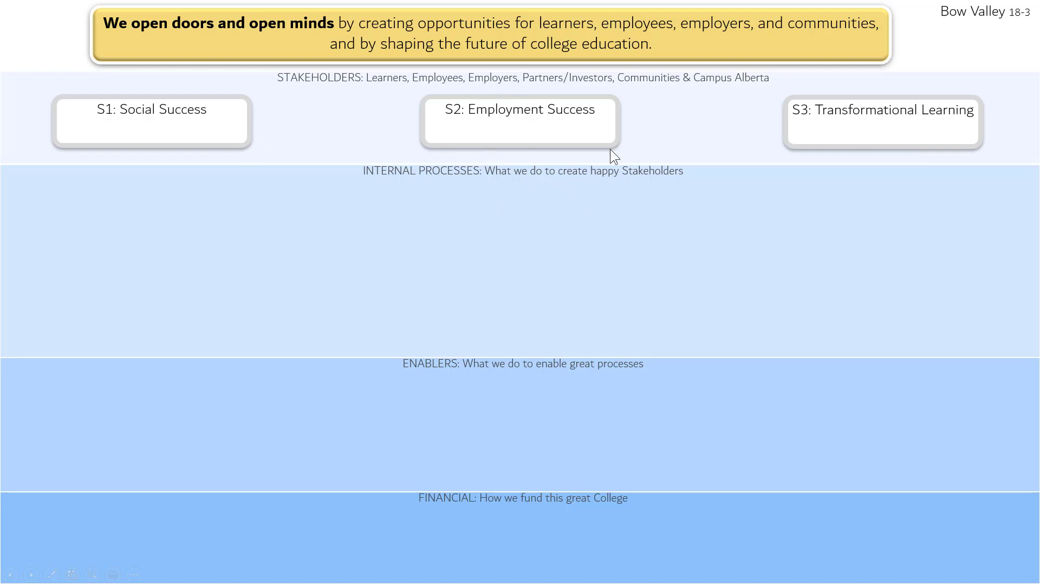
Step: Reveal I1 with its arrows to the stakeholder objectives, then I4: Make All Learning Count
click(483, 238)
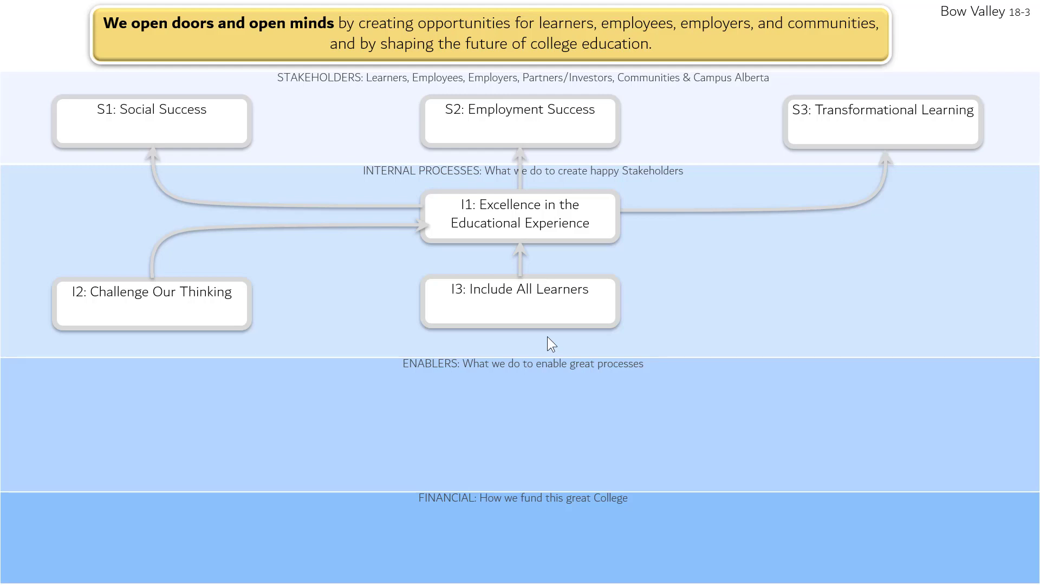
click(842, 328)
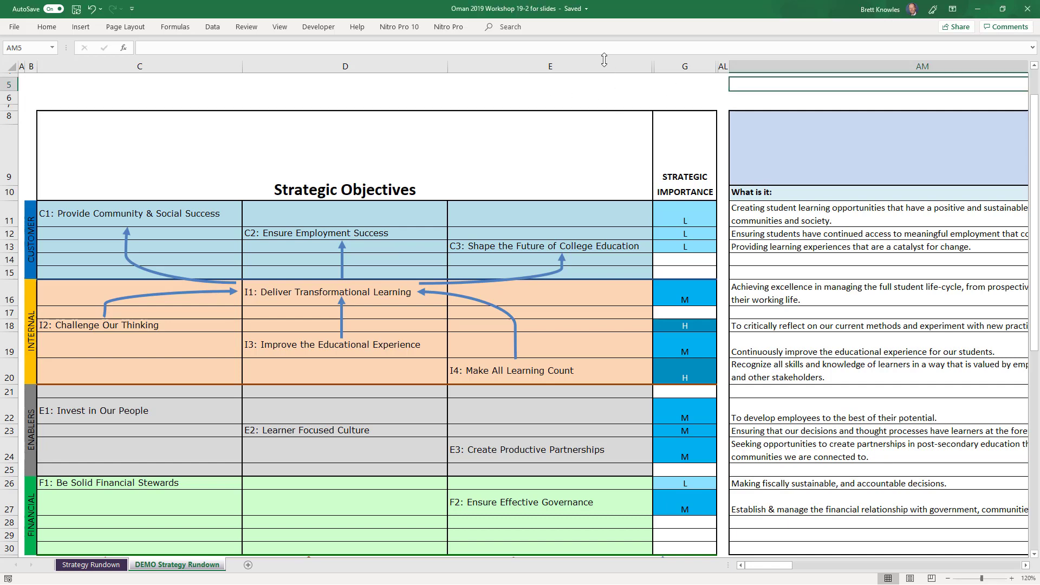
Step: Unhide column F by selecting columns E to G and choosing Unhide
drag(604, 66, 661, 65)
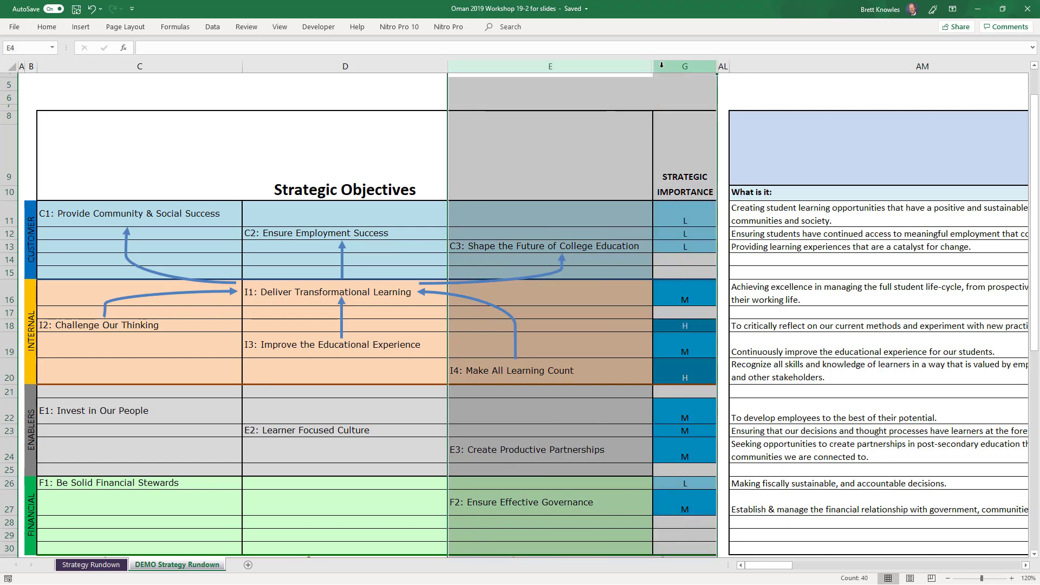
right_click(662, 65)
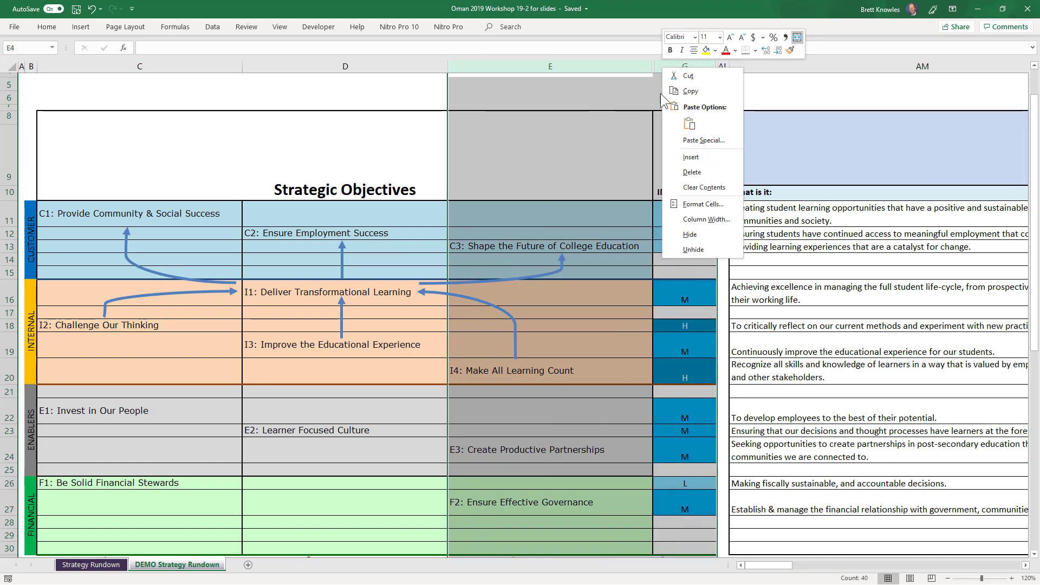
click(696, 248)
click(390, 219)
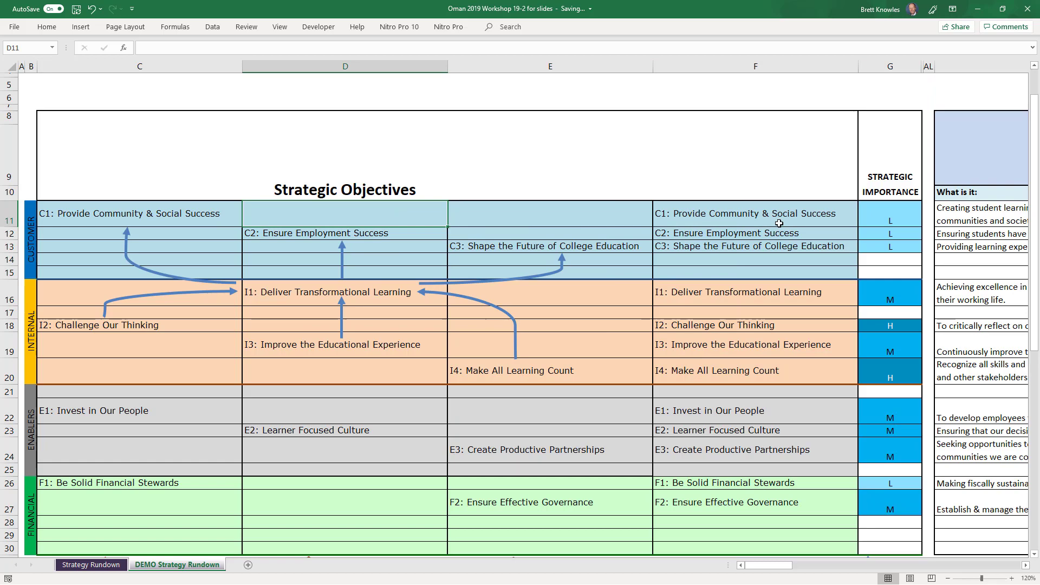
Step: Scroll the sheet right until the Definitions columns are fully visible
click(1025, 565)
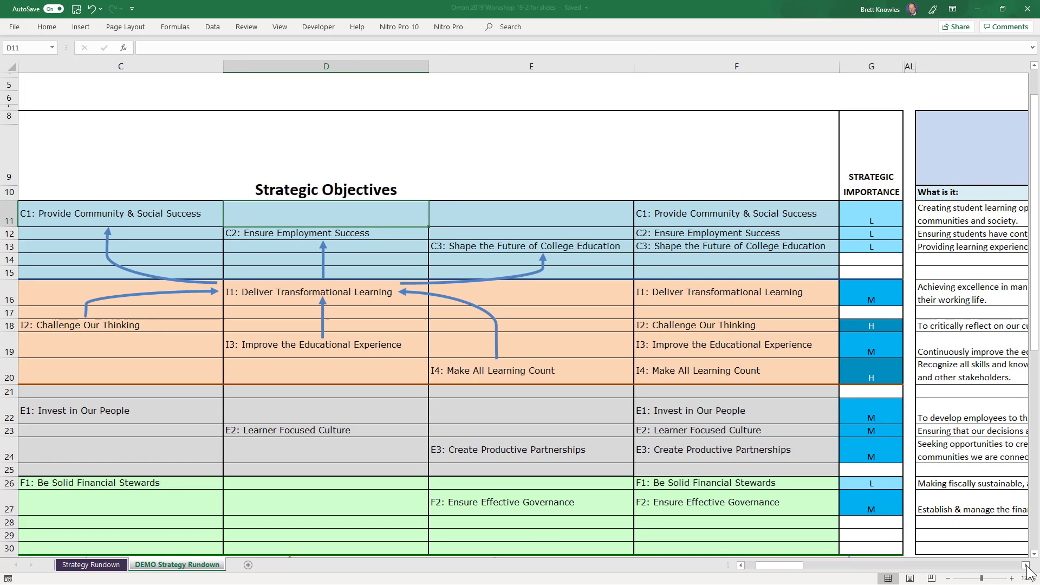
click(1025, 565)
click(1025, 565)
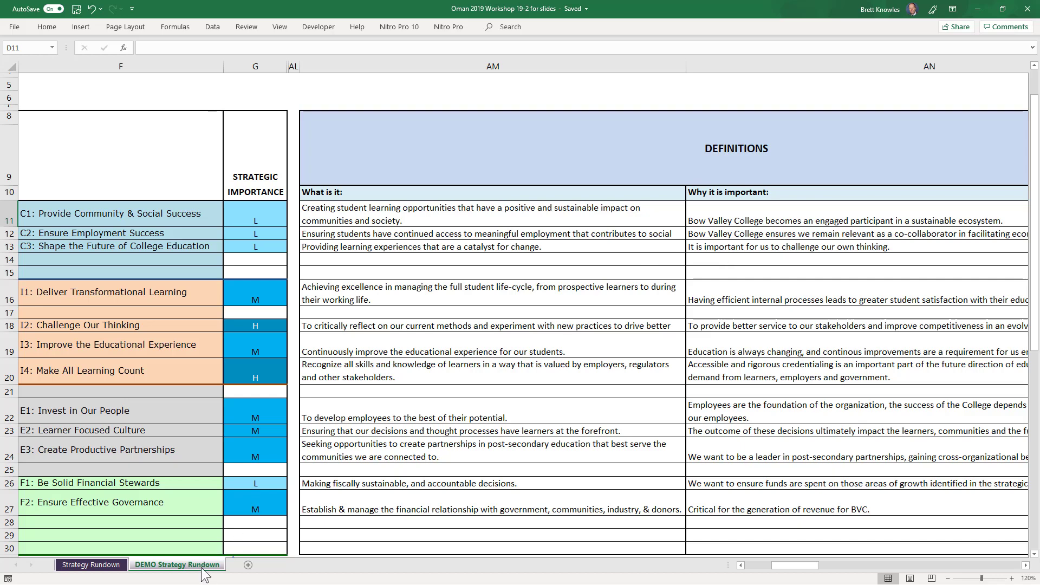
Step: Glance at the Strategy Rundown template sheet, then return to DEMO Strategy Rundown
click(86, 567)
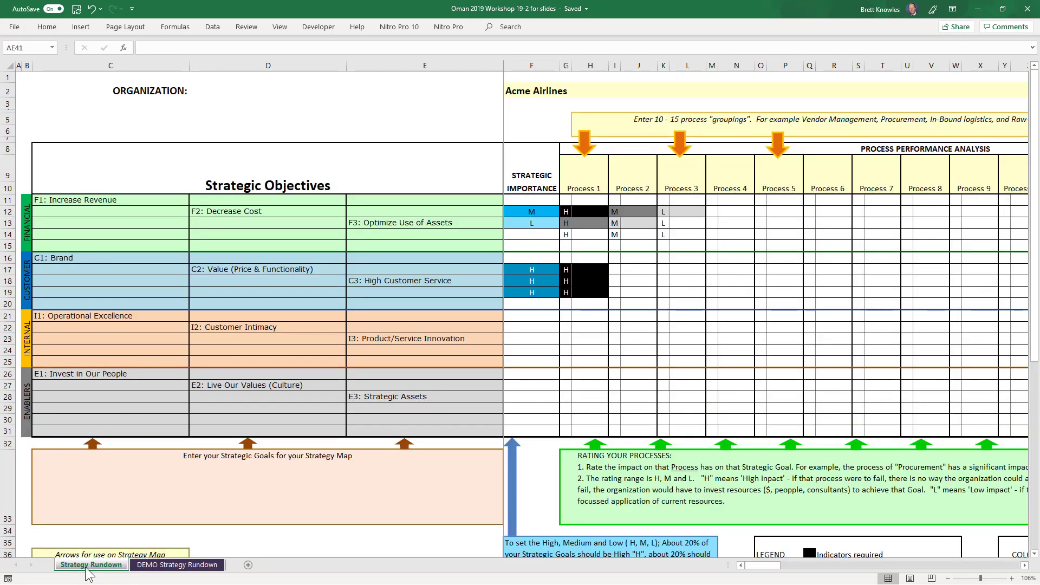
click(188, 568)
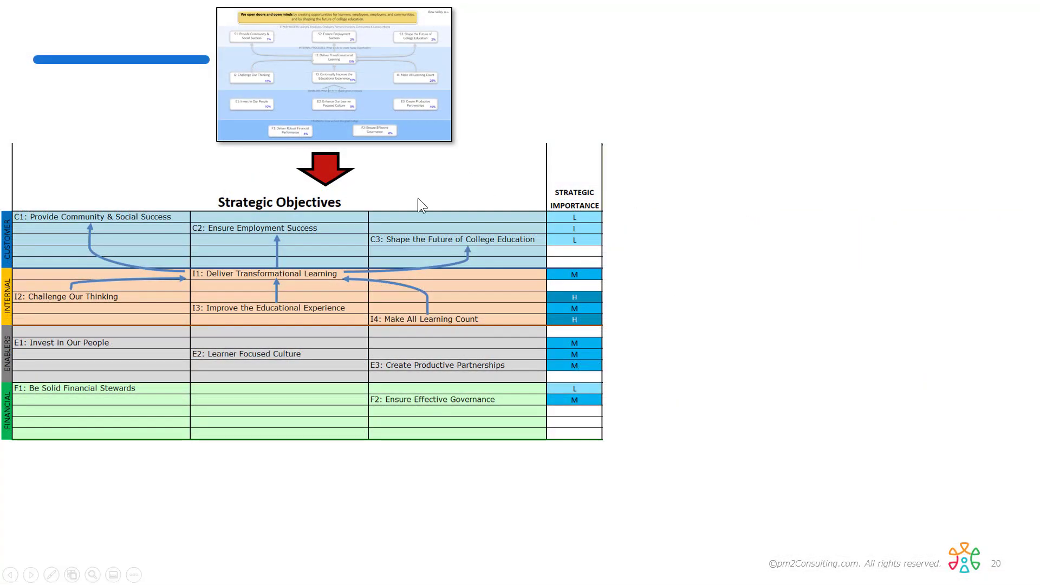
Step: Advance to slide 21, which adds the yellow department columns beside the objectives
click(620, 210)
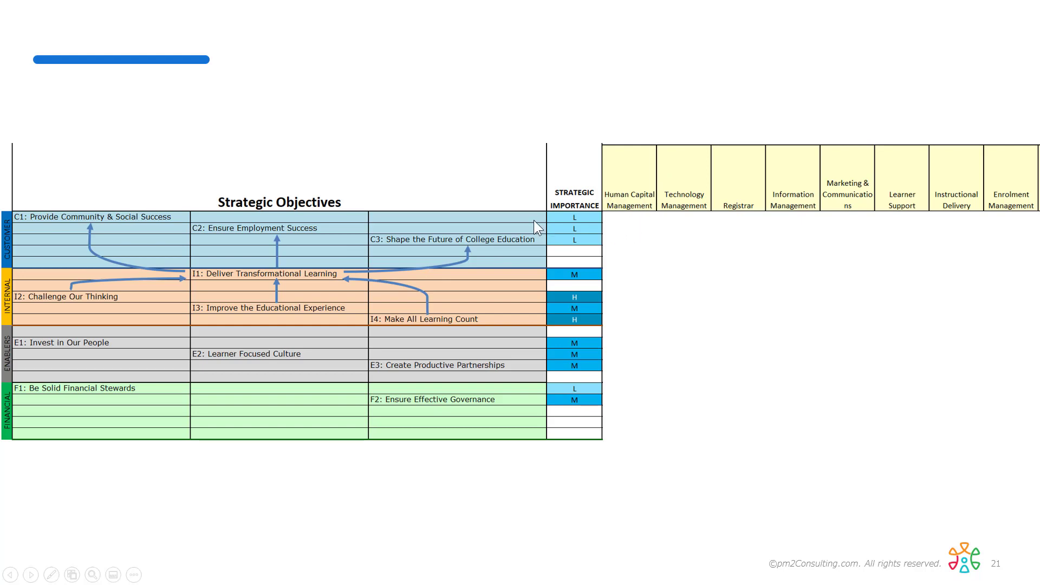
Step: Advance to slide 22, showing the empty rating grid under the department columns
click(624, 216)
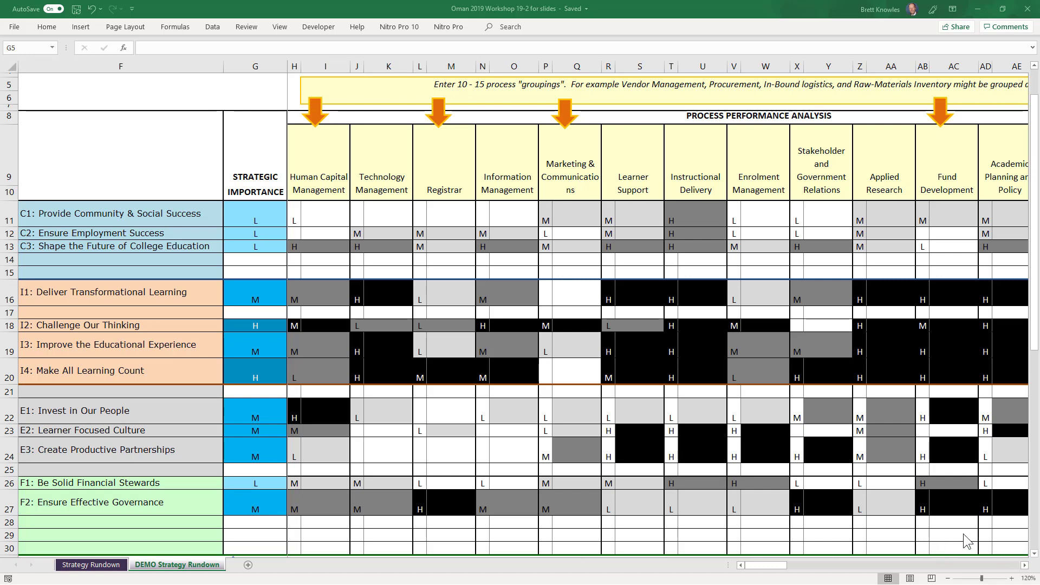
Step: Scroll the worksheet right to the Key Performance Indicators columns listing KPI names
click(1024, 566)
drag(1024, 567, 1024, 566)
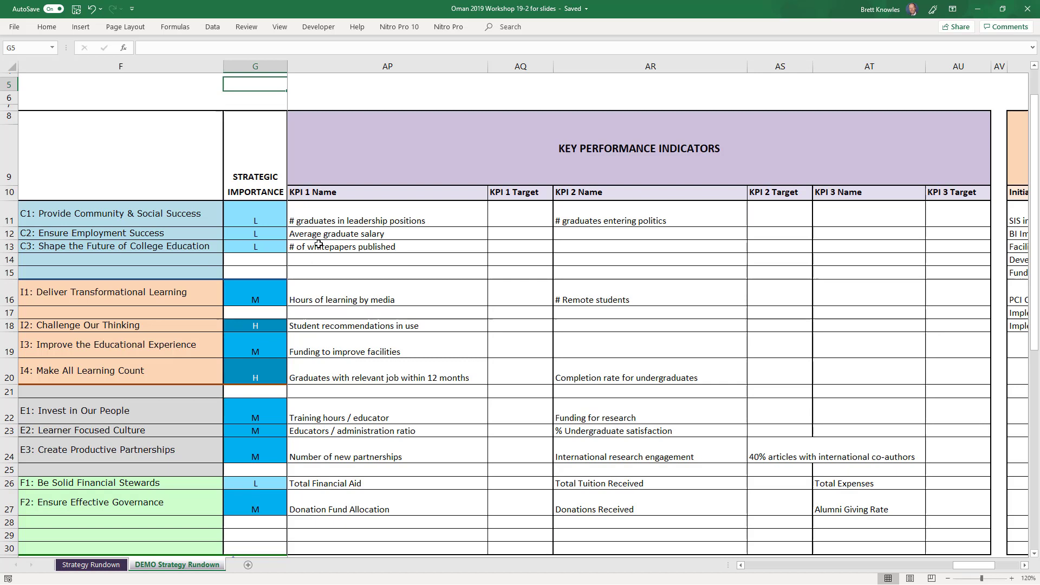
click(317, 249)
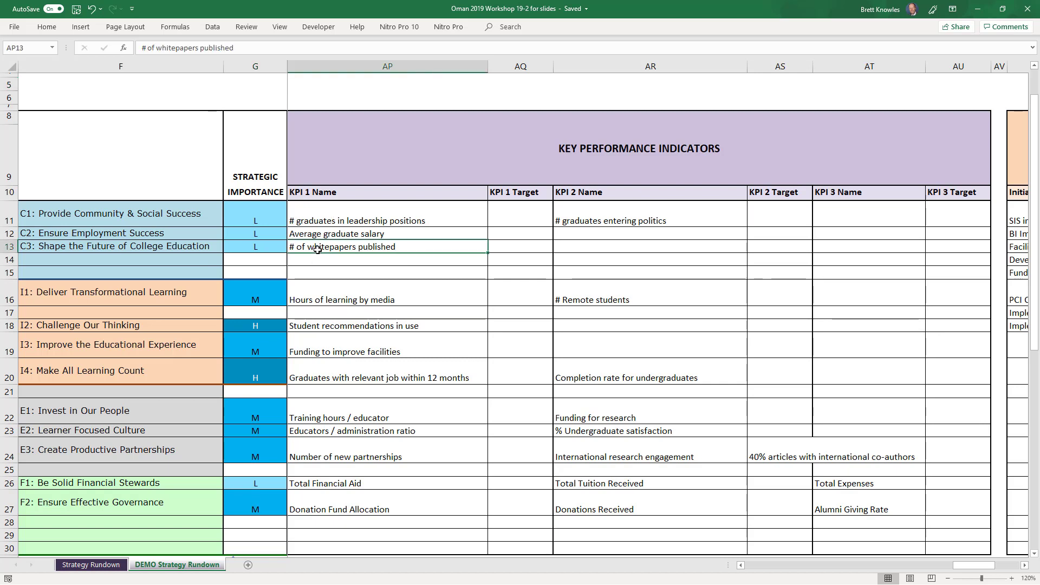
click(306, 302)
click(328, 327)
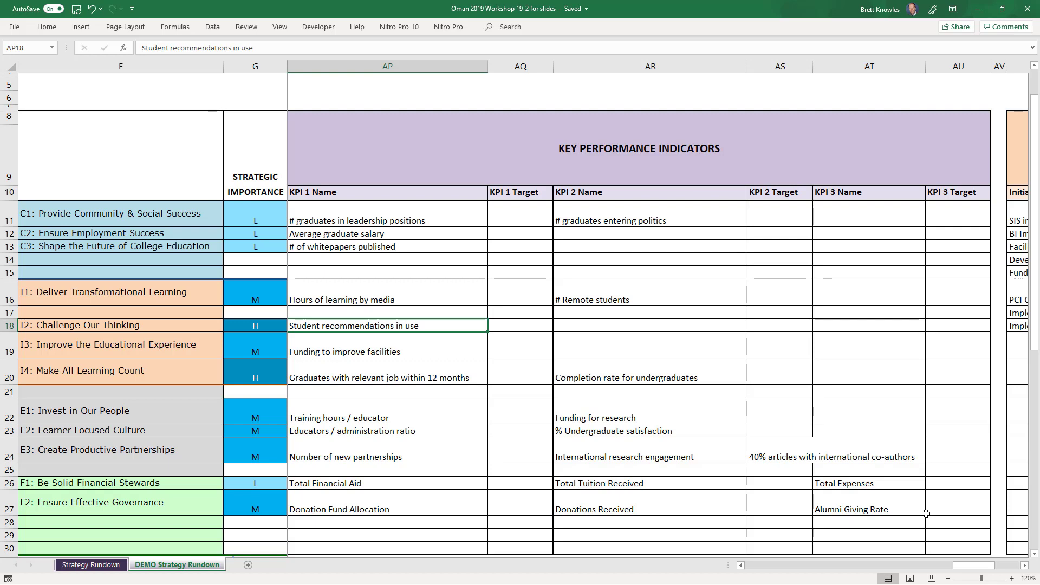
Step: Scroll the Excel sheet right to reveal the Strategic Initiatives table and its KPI impact columns
click(1024, 565)
click(1024, 565)
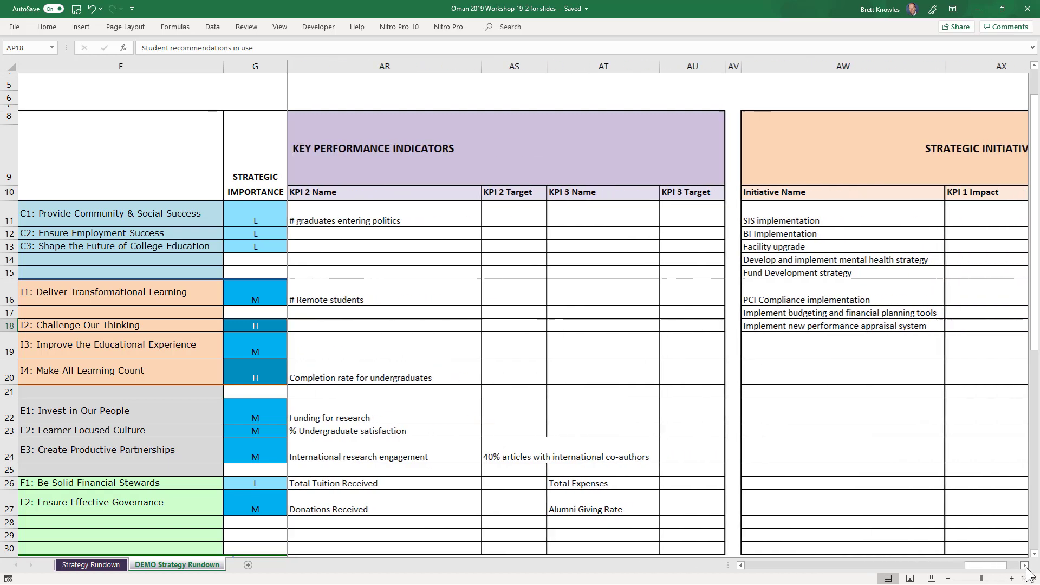
click(1024, 565)
click(1024, 565)
click(1024, 564)
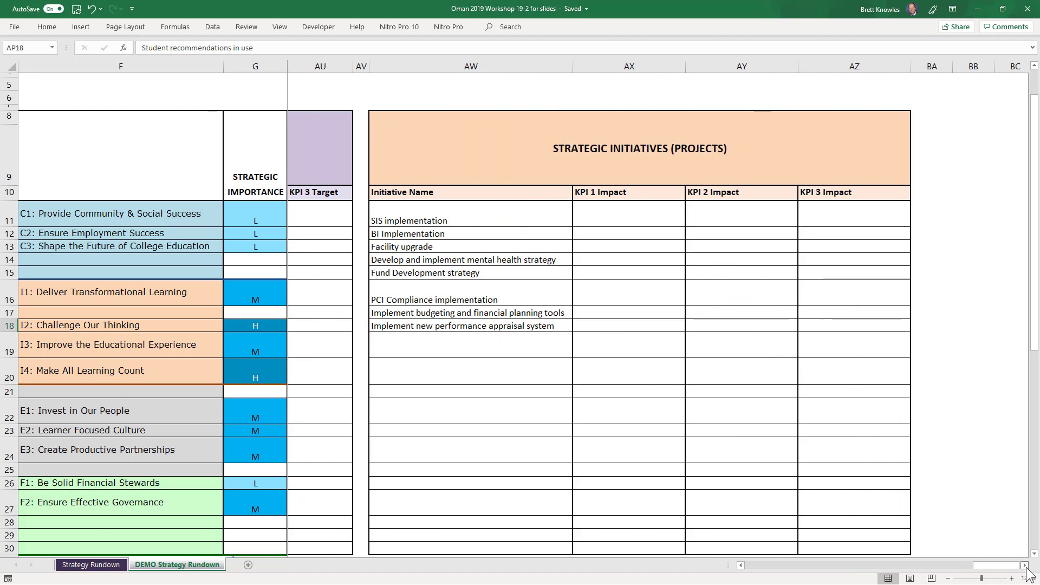
click(1024, 565)
click(1025, 564)
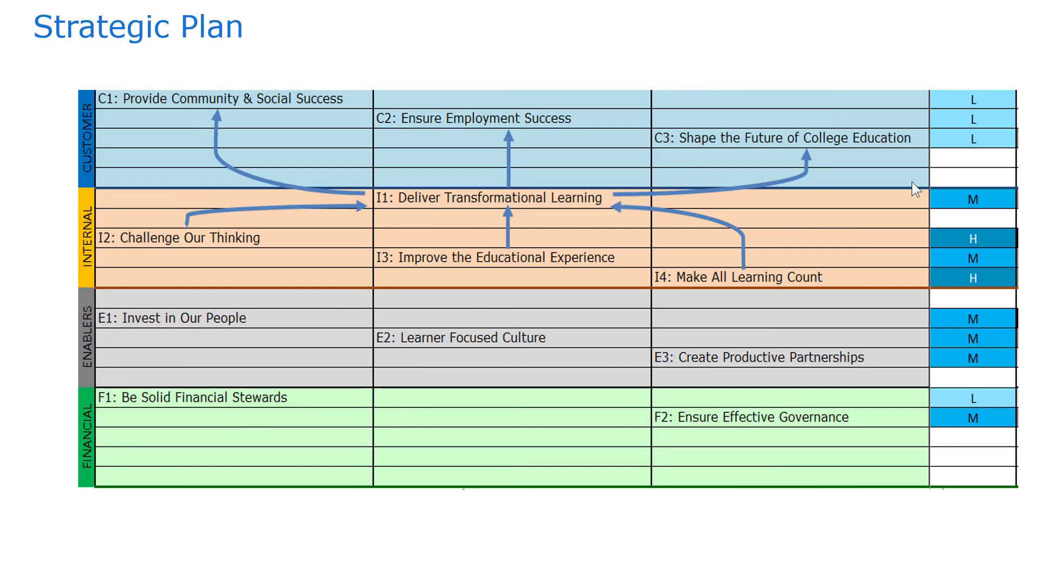
Step: Advance to the objective-by-process matrix slide with H/M/L ratings
click(912, 184)
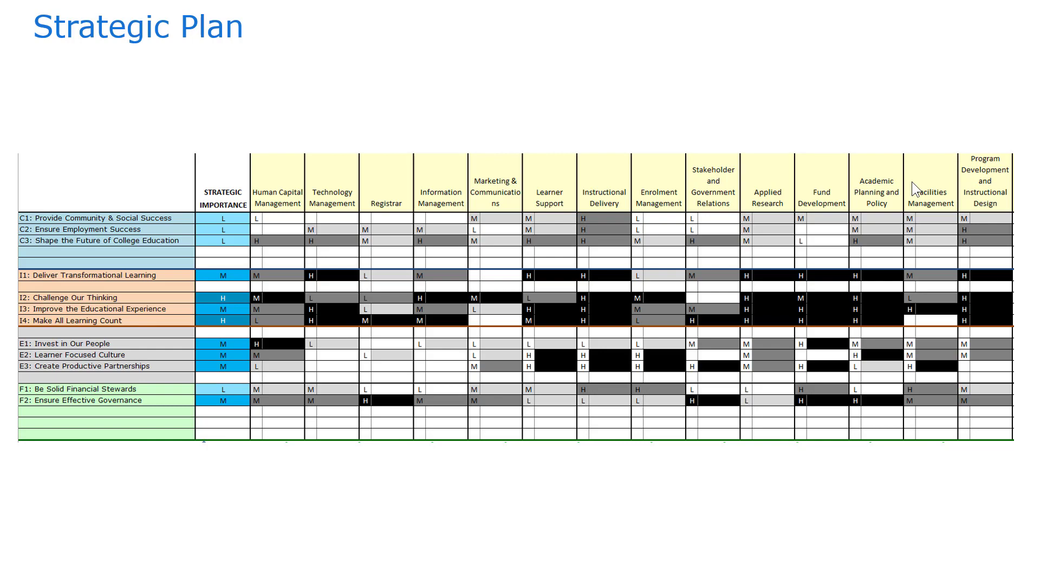
Step: Advance the slide show to the Key Performance Indicators table slide
key(Right)
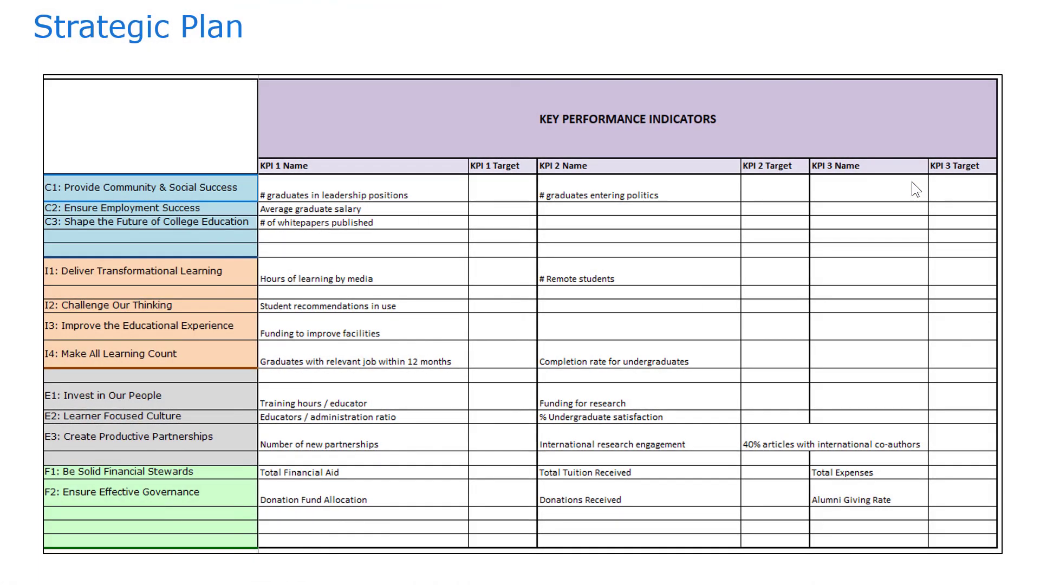